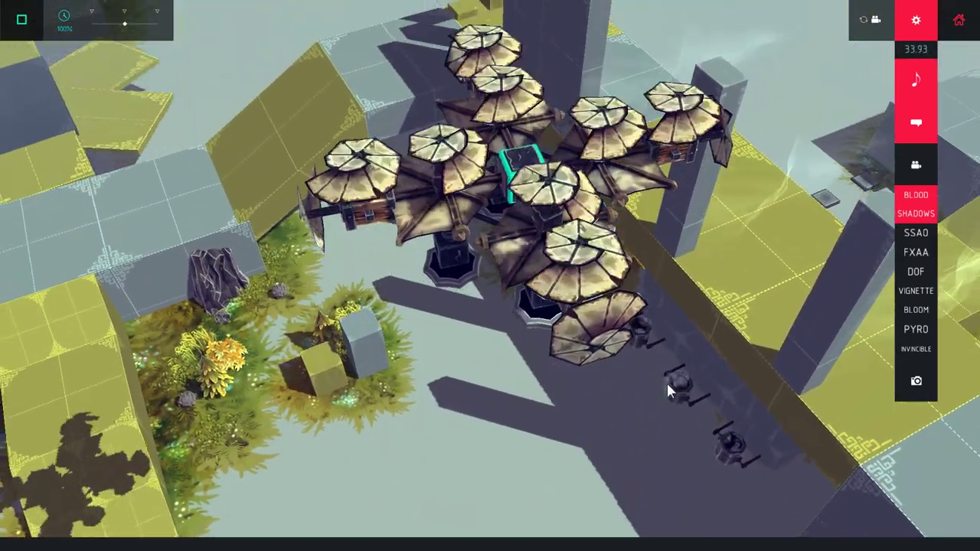
pyautogui.scroll(-5, 667, 380)
pyautogui.scroll(-3, 689, 359)
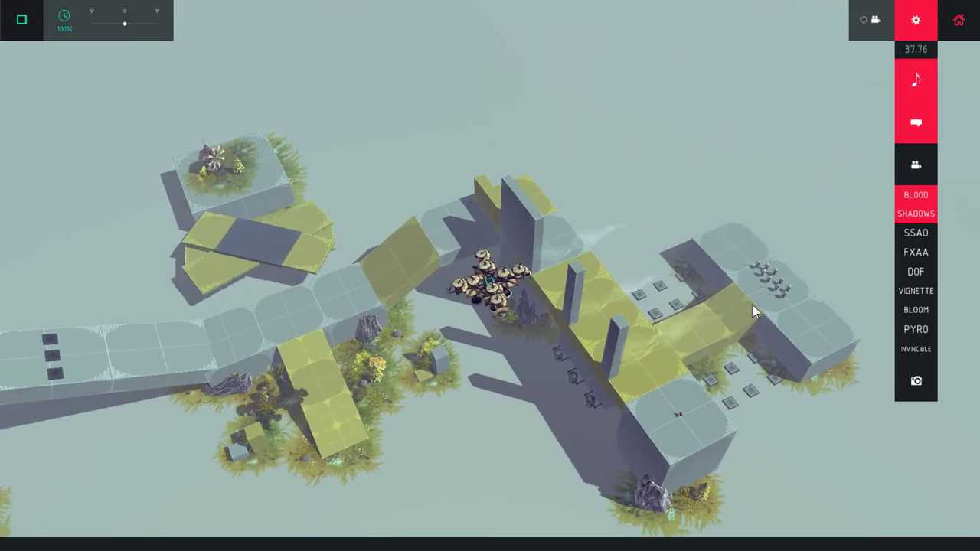